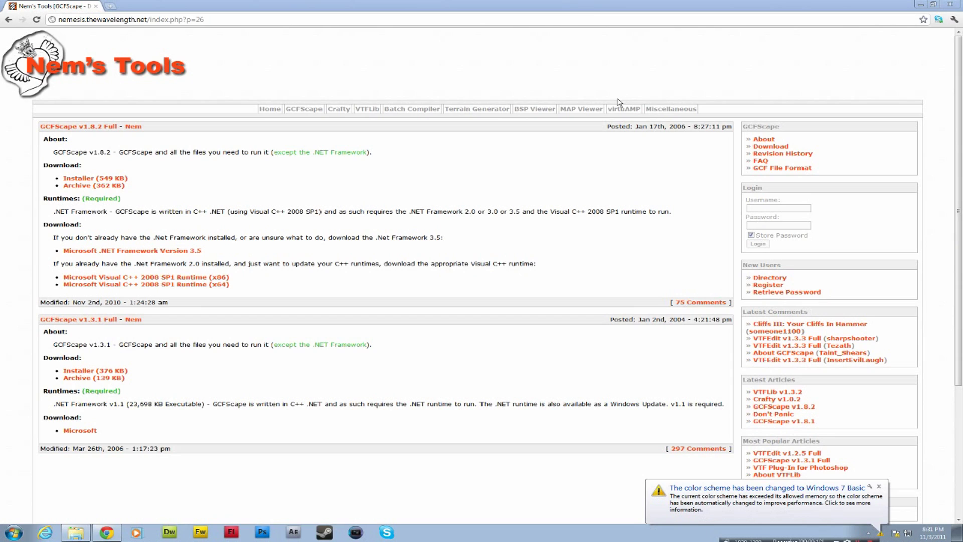
Dismiss the colour scheme notification covering the Nem's Tools GCFScape download page.
{"action": "left_click", "coordinate": [880, 487]}
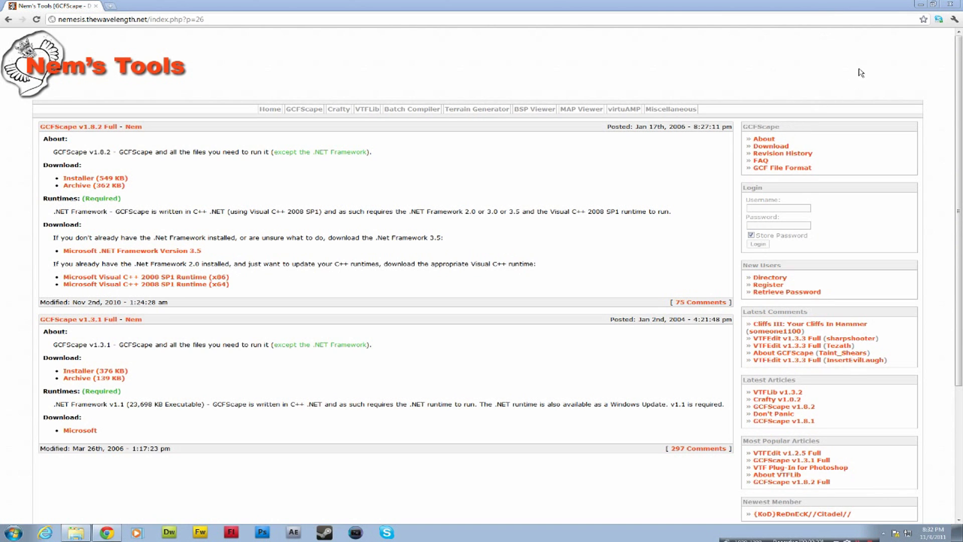
Minimize Chrome and bring back the Explorer window showing Steam's steamapps folder.
{"action": "left_click", "coordinate": [916, 7]}
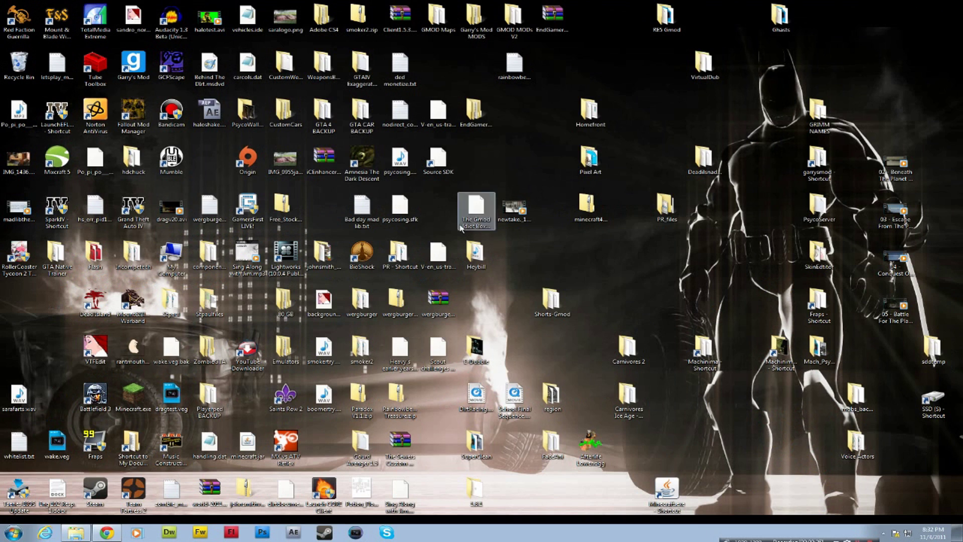
{"action": "left_click", "coordinate": [74, 533]}
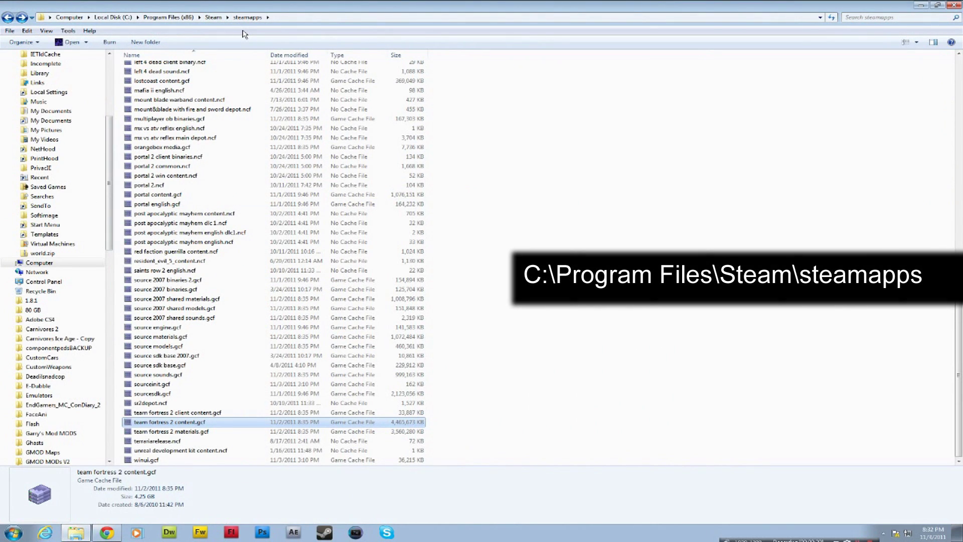
{"action": "scroll", "coordinate": [233, 221], "scroll_direction": "up", "scroll_amount": 9}
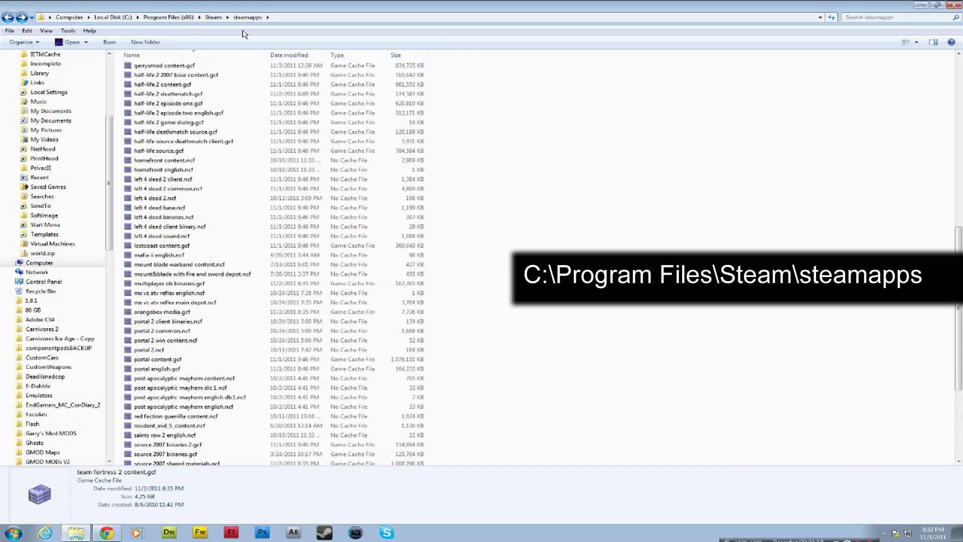
{"action": "scroll", "coordinate": [232, 221], "scroll_direction": "up", "scroll_amount": 12}
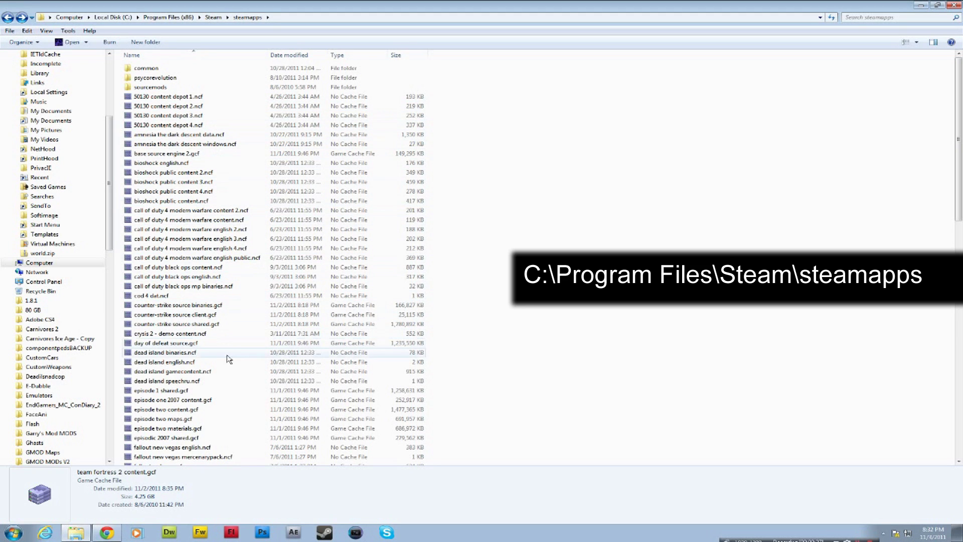
Scroll down to team fortress 2 content.gcf and open it in GCFScape.
{"action": "left_click", "coordinate": [228, 326]}
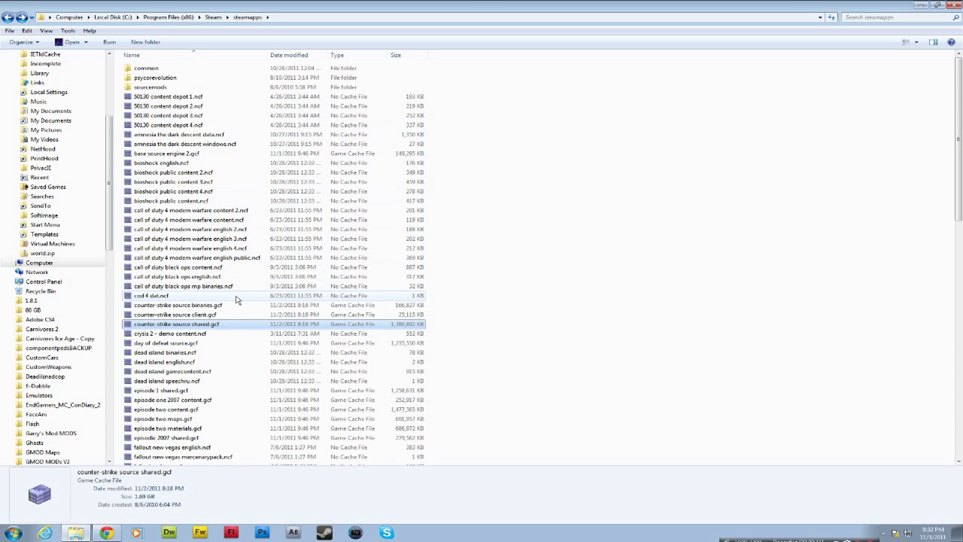
{"action": "scroll", "coordinate": [237, 295], "scroll_direction": "down", "scroll_amount": 5}
{"action": "scroll", "coordinate": [237, 300], "scroll_direction": "down", "scroll_amount": 9}
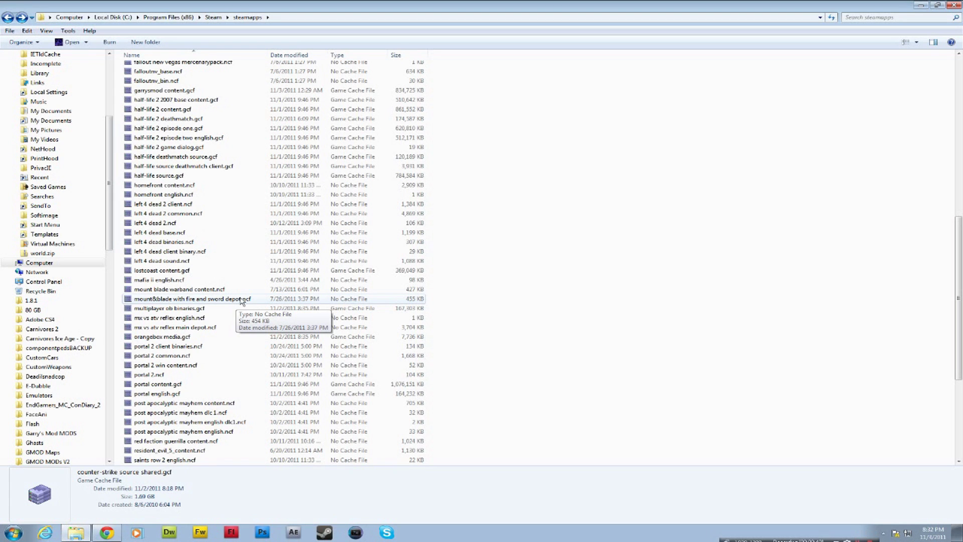
{"action": "scroll", "coordinate": [238, 303], "scroll_direction": "down", "scroll_amount": 7}
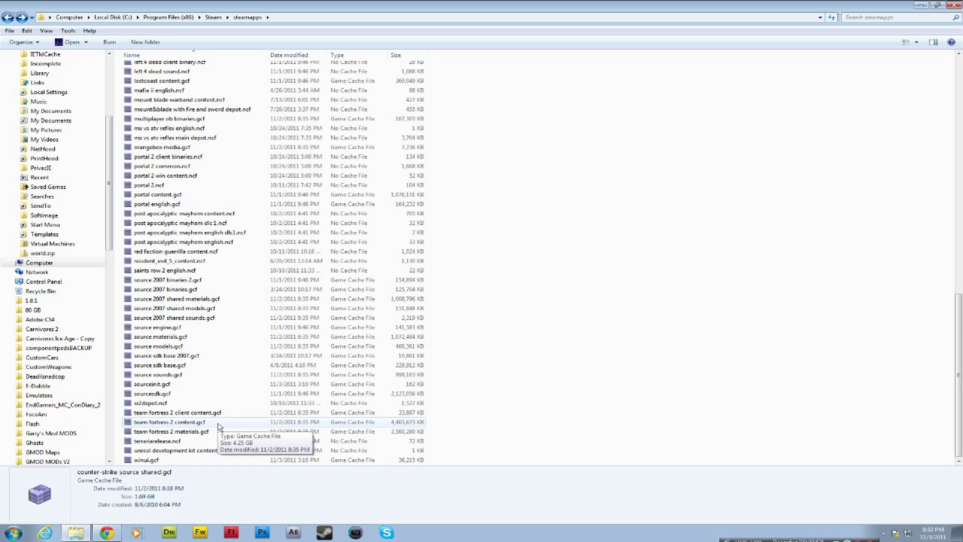
{"action": "double_click", "coordinate": [208, 422]}
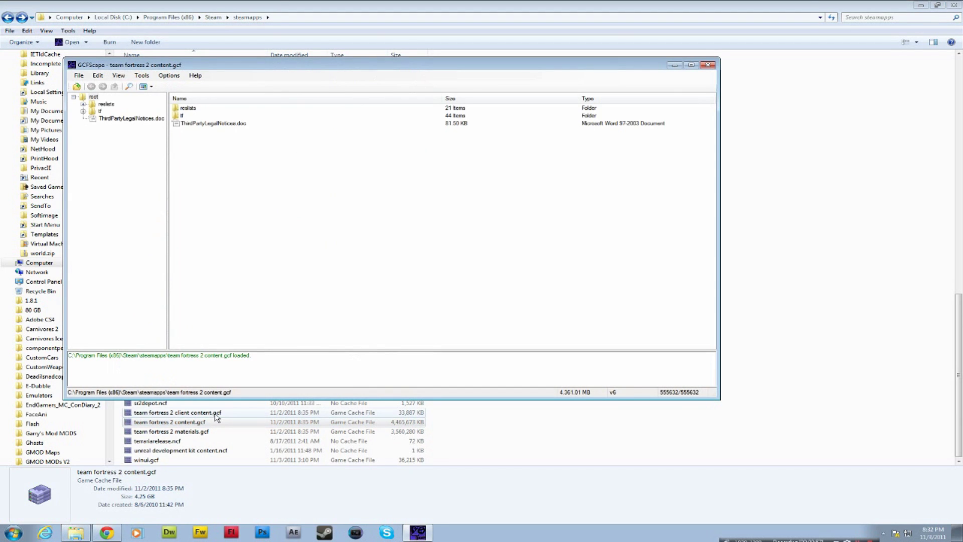
Reposition the GCFScape window and browse into tf > sound, peeking into vo.
{"action": "left_click_drag", "start_coordinate": [84, 64], "coordinate": [118, 84]}
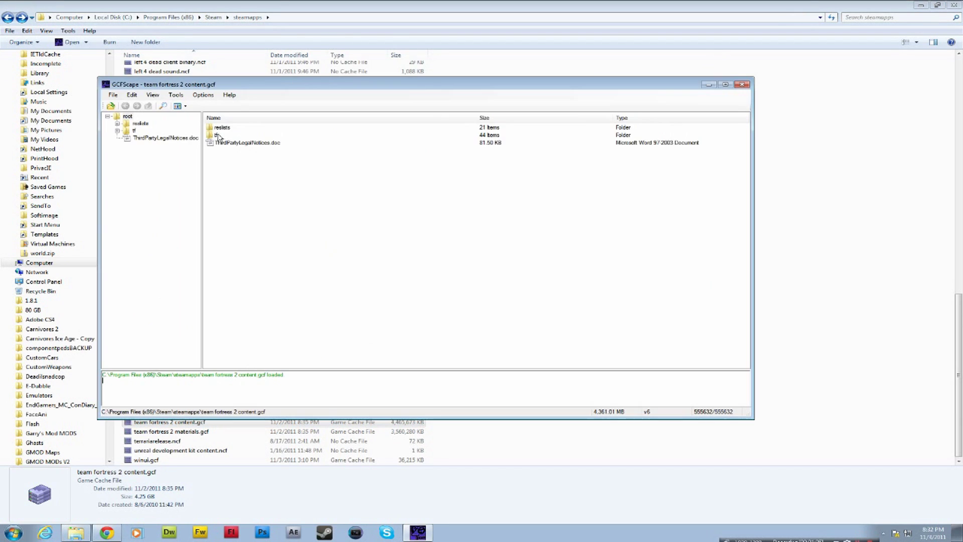
{"action": "double_click", "coordinate": [216, 135]}
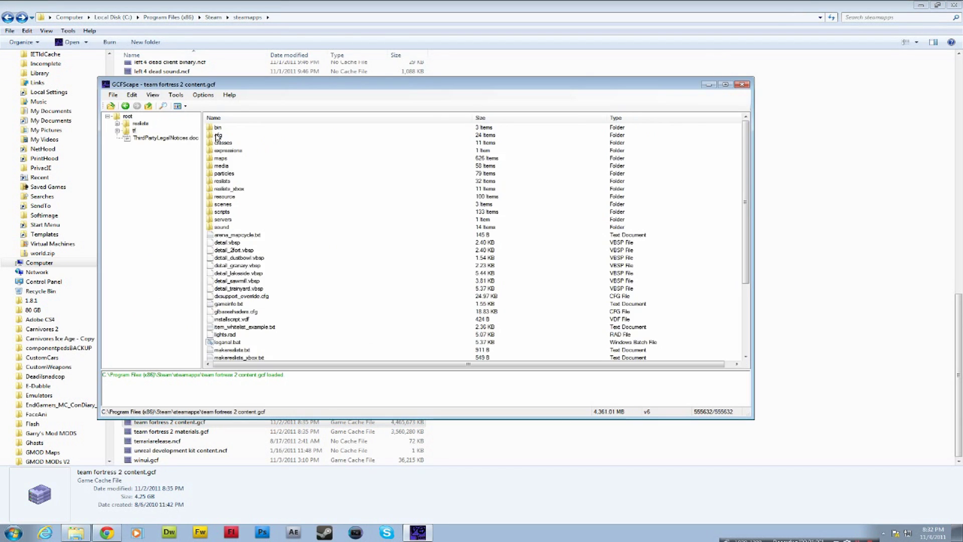
{"action": "double_click", "coordinate": [218, 227]}
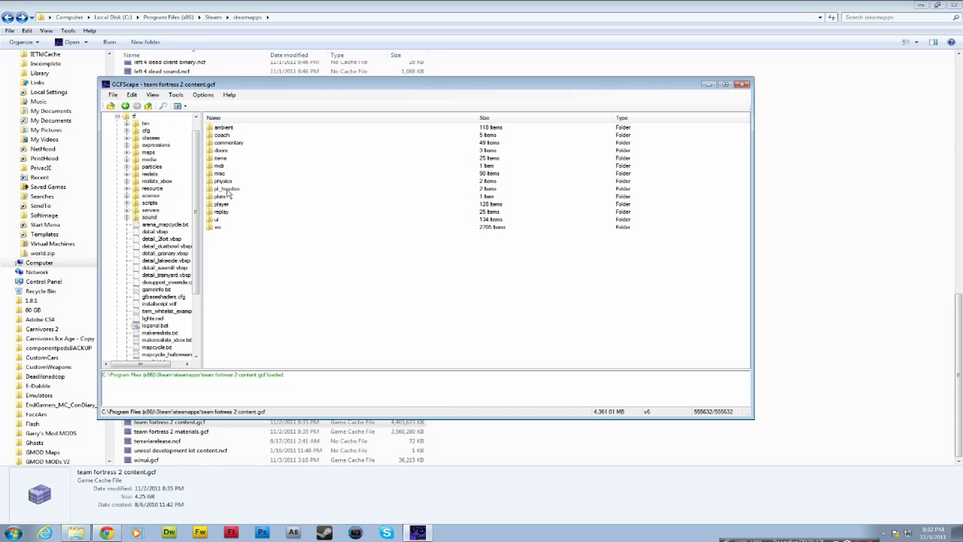
{"action": "double_click", "coordinate": [218, 228]}
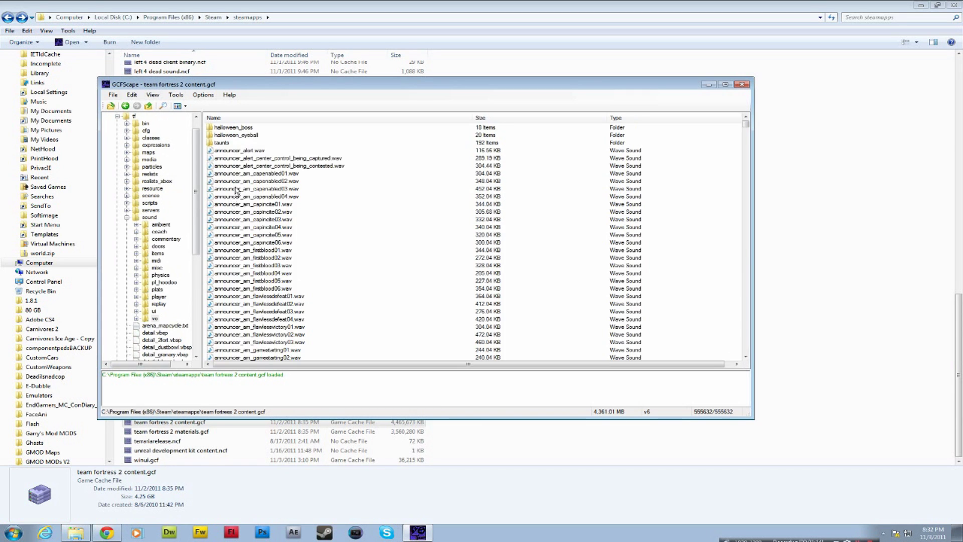
{"action": "scroll", "coordinate": [125, 123], "scroll_direction": "up", "scroll_amount": 1}
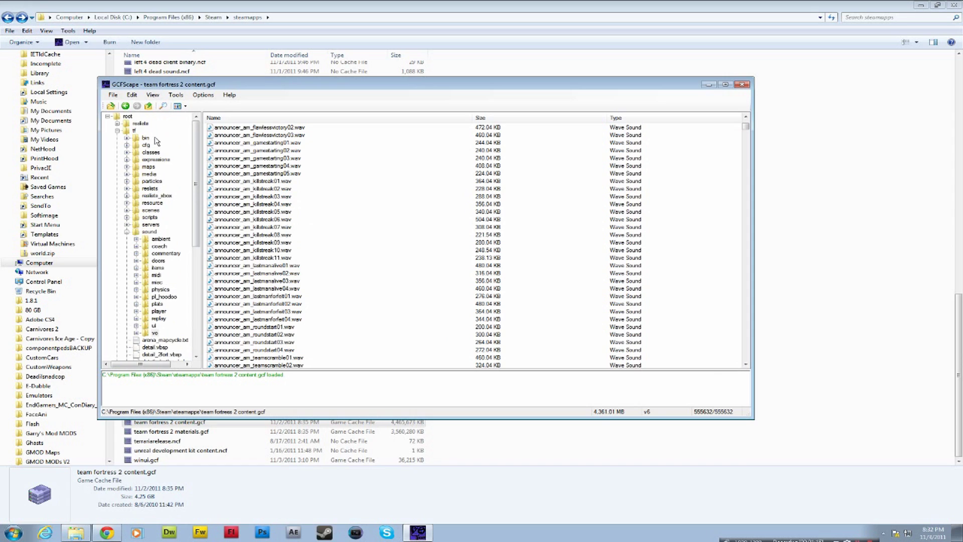
{"action": "left_click", "coordinate": [125, 106]}
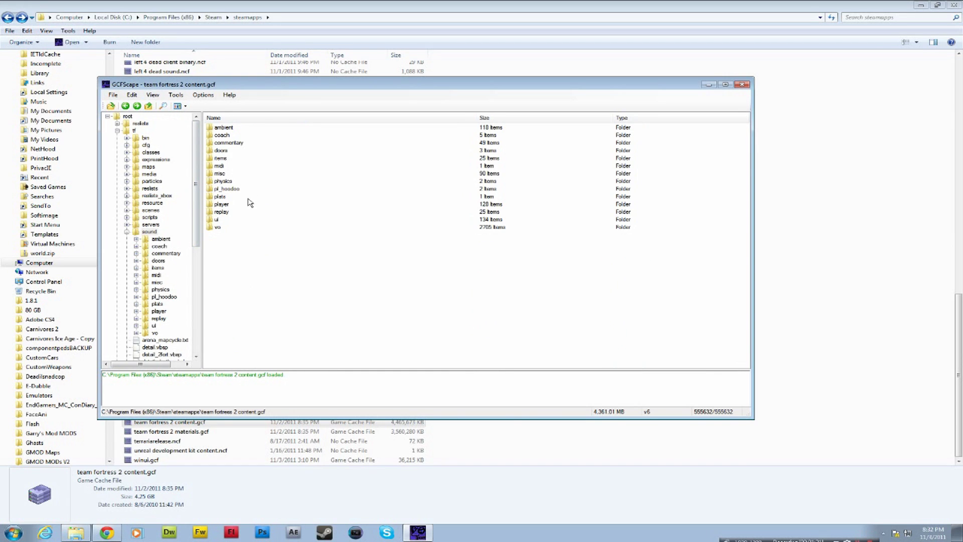
Look through the File, Edit and Tools menus without choosing anything.
{"action": "left_click", "coordinate": [113, 94]}
{"action": "left_click", "coordinate": [131, 94]}
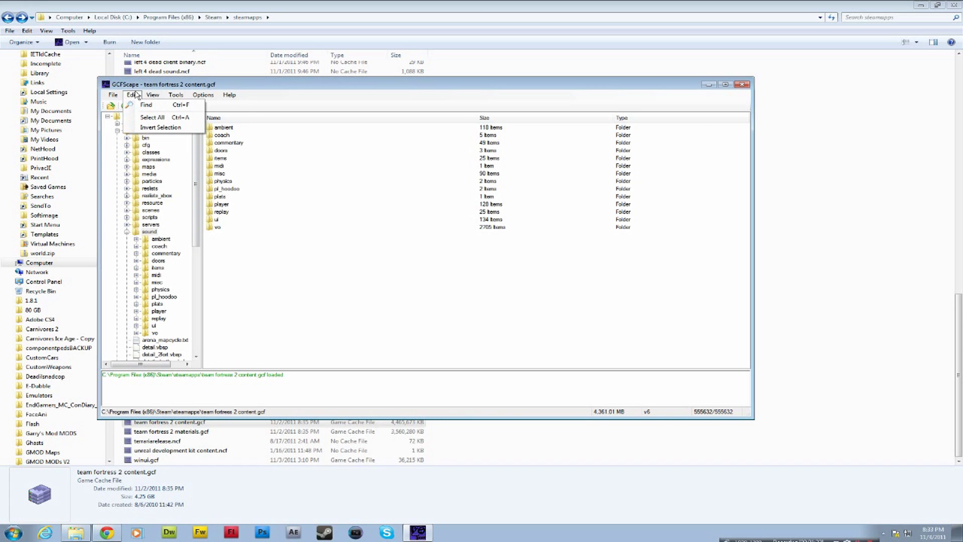
{"action": "left_click", "coordinate": [150, 89]}
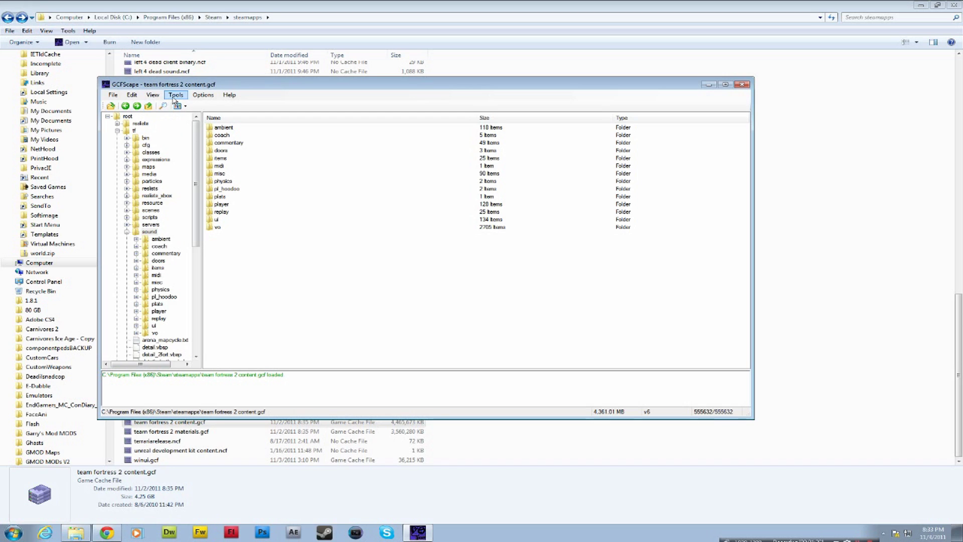
{"action": "left_click", "coordinate": [174, 97]}
{"action": "left_click", "coordinate": [177, 95]}
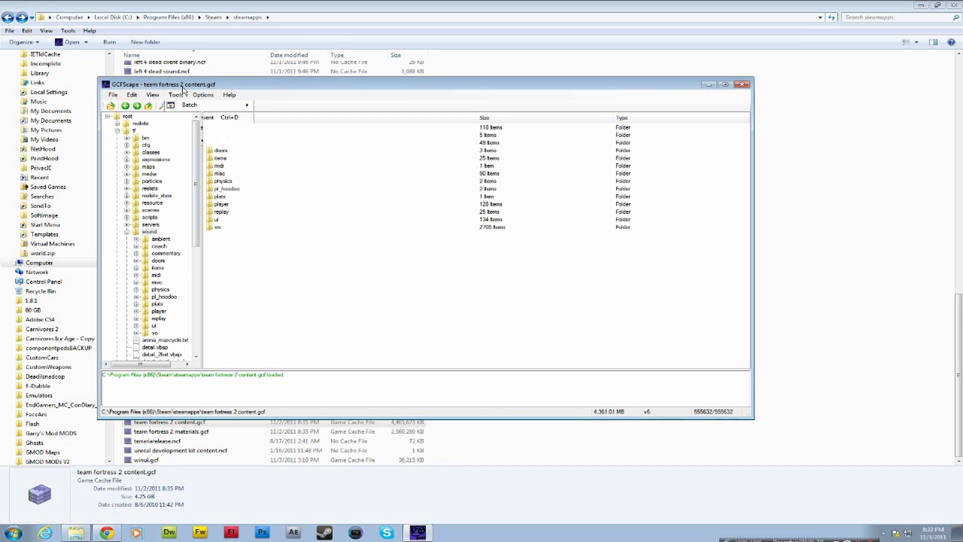
Select all 14 sound folders and bring up their context menu.
{"action": "left_click_drag", "start_coordinate": [244, 257], "coordinate": [225, 127]}
{"action": "left_click_drag", "start_coordinate": [228, 255], "coordinate": [210, 127]}
{"action": "right_click", "coordinate": [219, 128]}
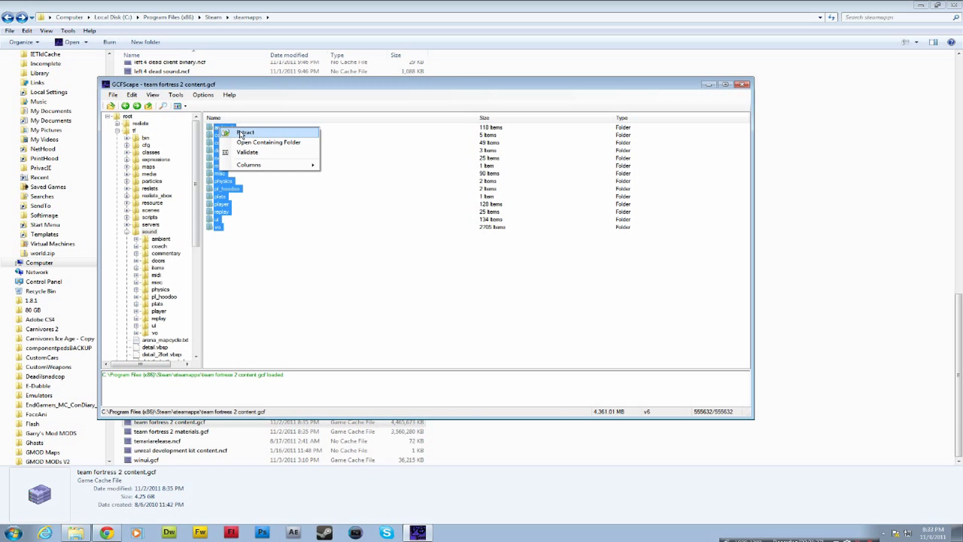
Extract the selected sound folders into a new desktop folder named 'TF2 Sound'.
{"action": "left_click", "coordinate": [245, 132]}
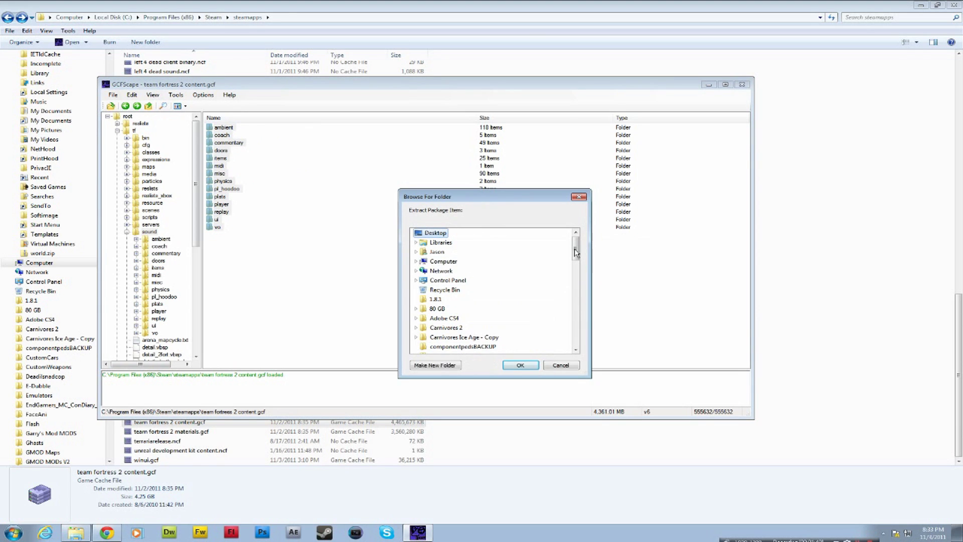
{"action": "mouse_move", "coordinate": [576, 250]}
{"action": "left_mouse_down"}
{"action": "mouse_move", "coordinate": [574, 349]}
{"action": "mouse_move", "coordinate": [572, 228]}
{"action": "mouse_move", "coordinate": [568, 346]}
{"action": "mouse_move", "coordinate": [565, 241]}
{"action": "left_mouse_up"}
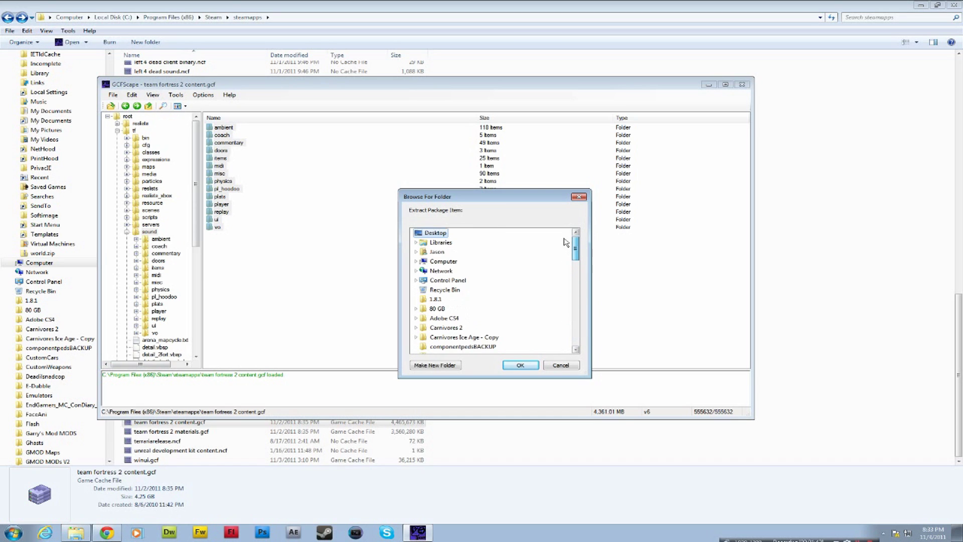
{"action": "left_click", "coordinate": [448, 366]}
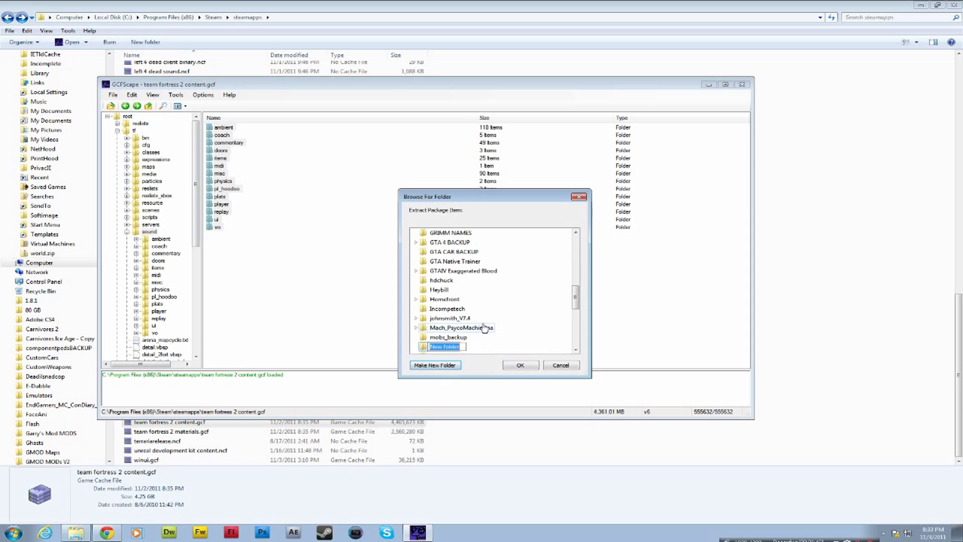
{"action": "type", "text": "TF2 Soun"}
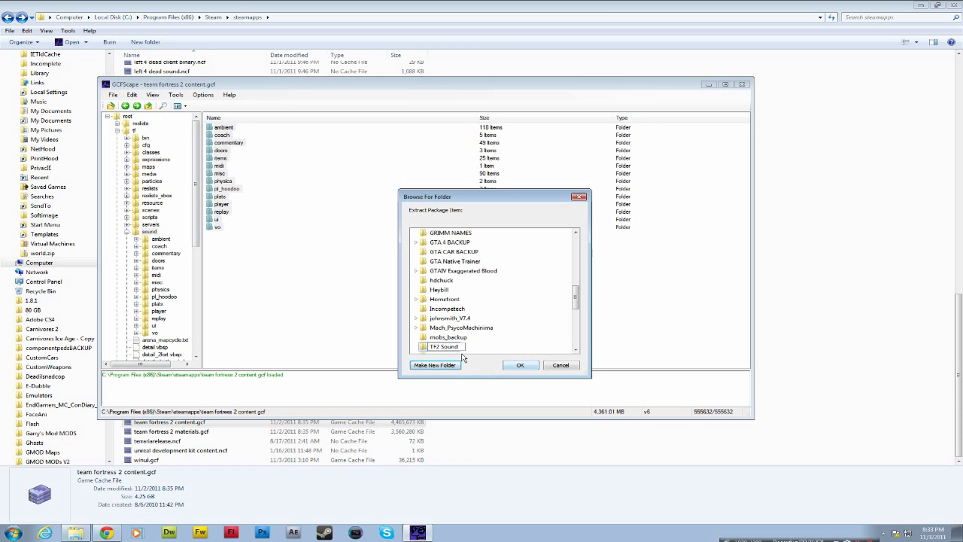
{"action": "type", "text": "d"}
{"action": "key", "text": "Return"}
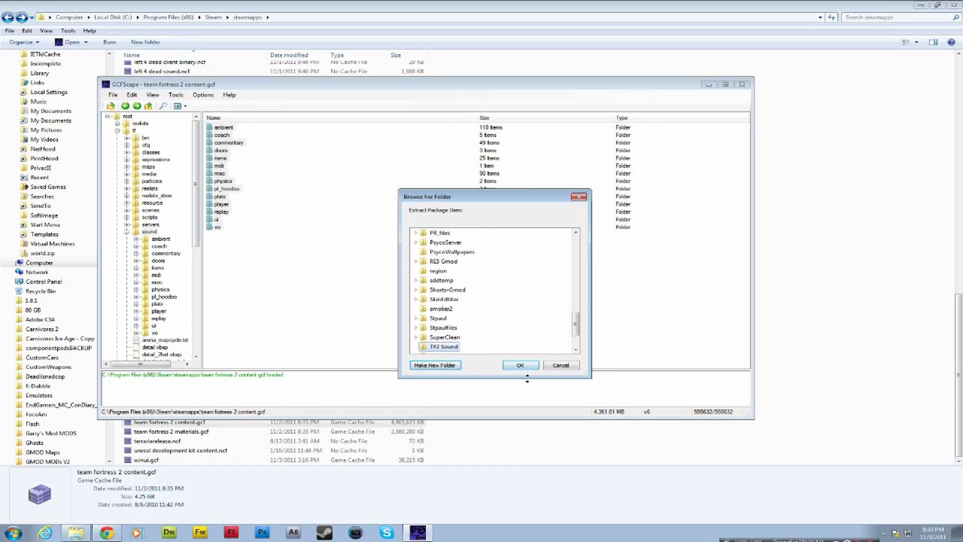
{"action": "left_click", "coordinate": [520, 365]}
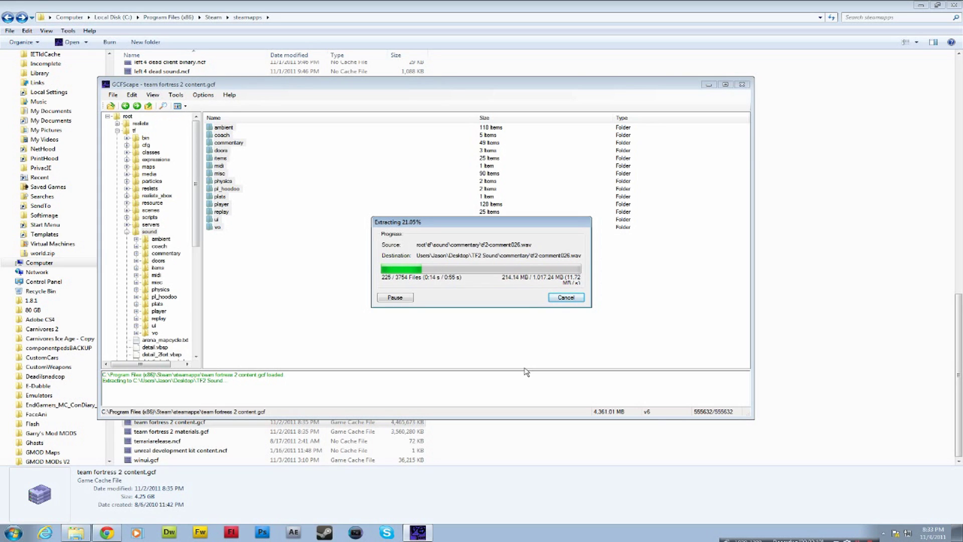
Return to the steamapps listing and open left 4 dead sound.ncf in GCFScape.
{"action": "left_click", "coordinate": [801, 161]}
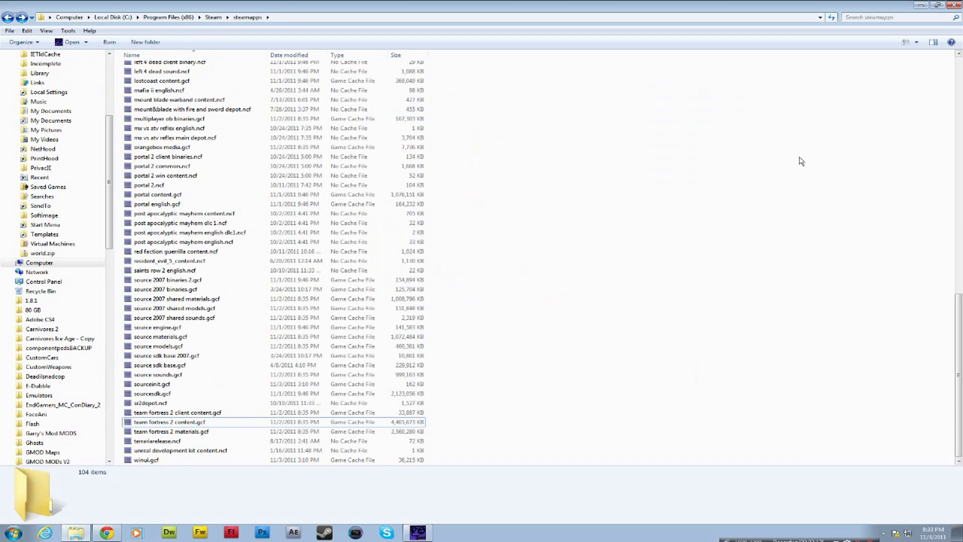
{"action": "scroll", "coordinate": [199, 126], "scroll_direction": "up", "scroll_amount": 2}
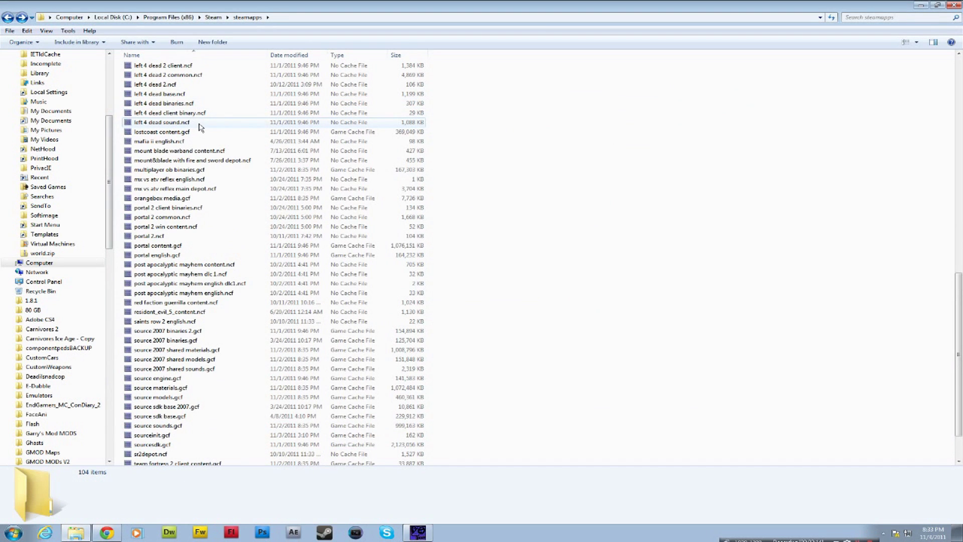
{"action": "left_click", "coordinate": [177, 124]}
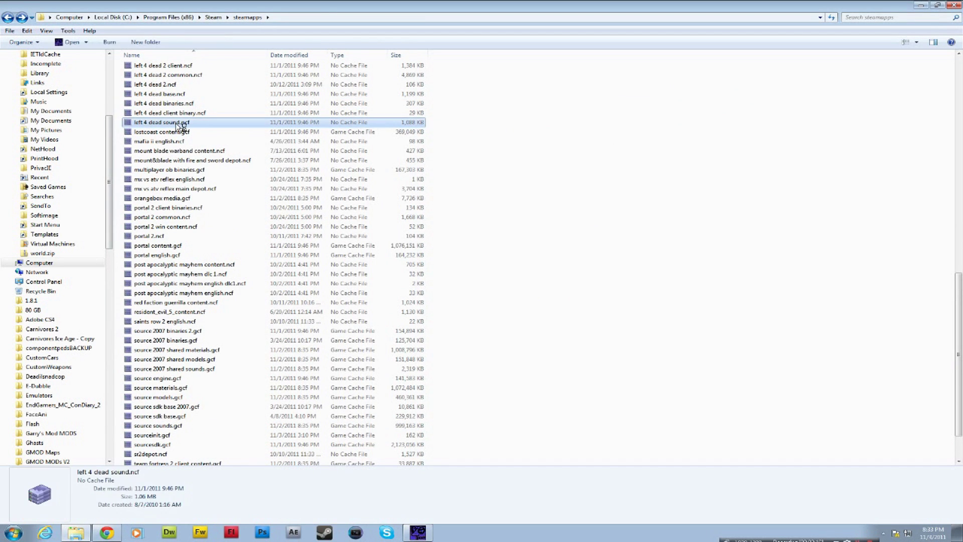
{"action": "double_click", "coordinate": [181, 126]}
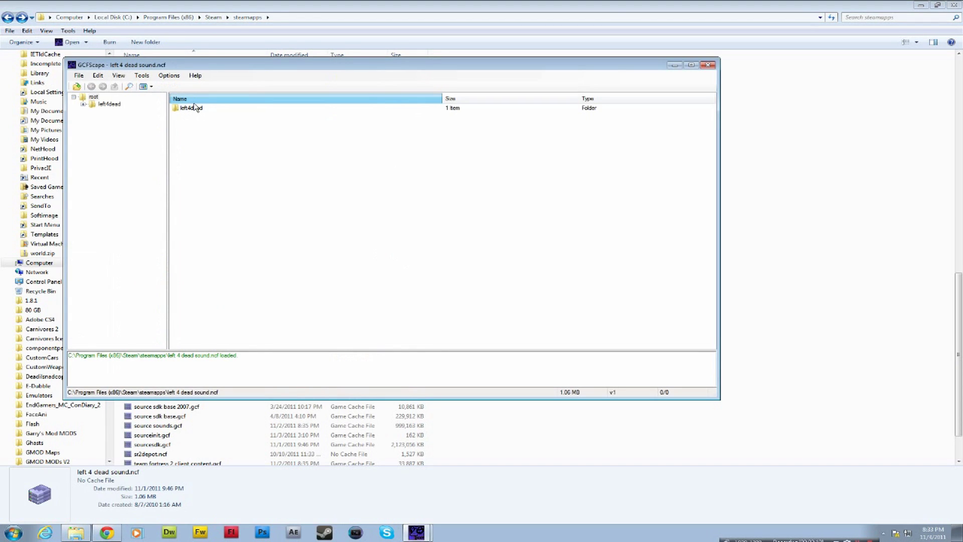
Browse into left4dead's sound > ambient > weather folders.
{"action": "double_click", "coordinate": [191, 110]}
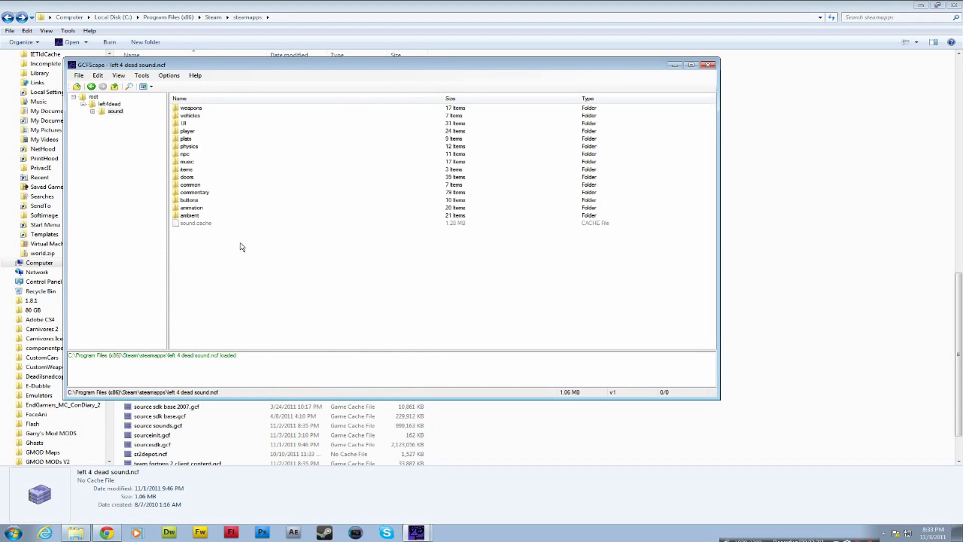
{"action": "double_click", "coordinate": [195, 215]}
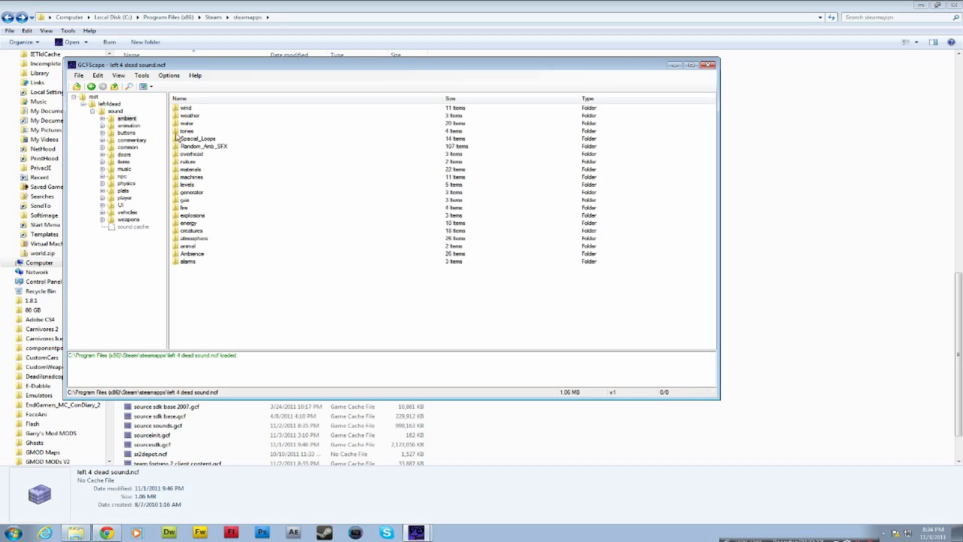
{"action": "double_click", "coordinate": [188, 115]}
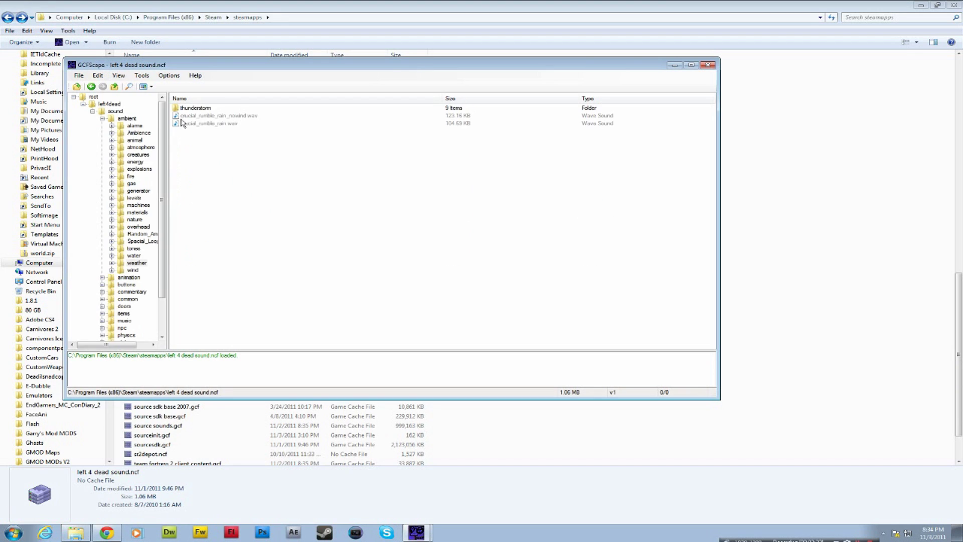
Navigate back to the cache root and close the left 4 dead sound.ncf viewer.
{"action": "left_click", "coordinate": [92, 87]}
{"action": "left_click", "coordinate": [94, 88]}
{"action": "left_click", "coordinate": [94, 89]}
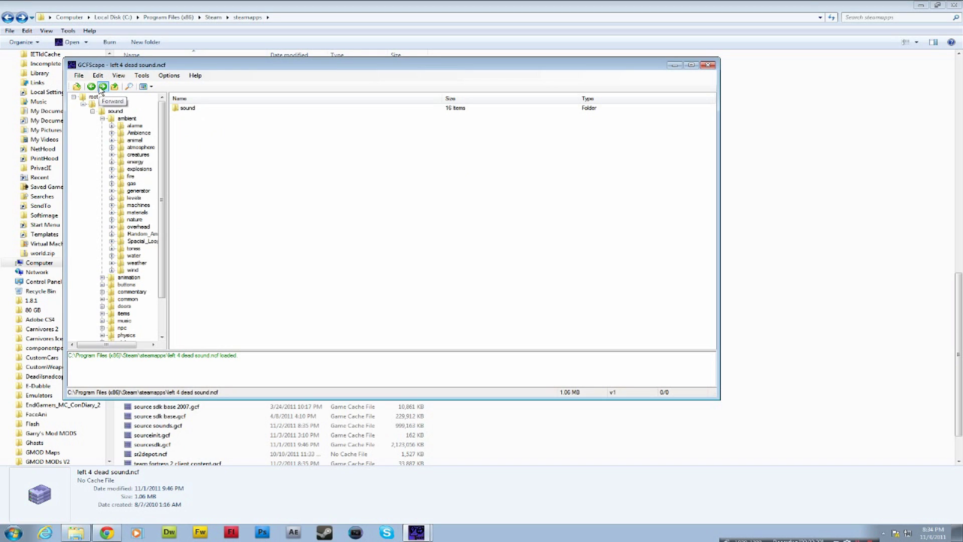
{"action": "left_click", "coordinate": [92, 88]}
{"action": "left_click", "coordinate": [708, 65]}
{"action": "scroll", "coordinate": [167, 216], "scroll_direction": "up", "scroll_amount": 5}
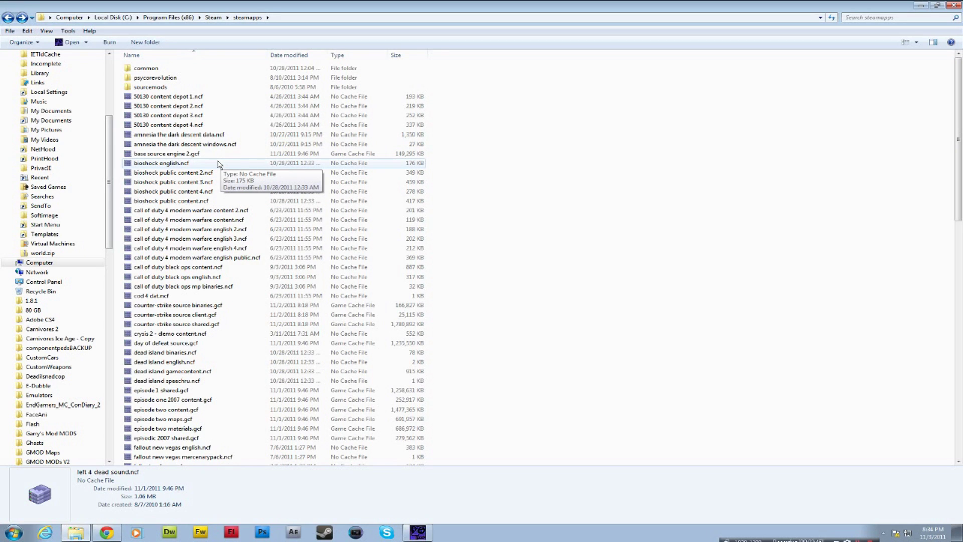
Browse common > mountblade warband > Sounds to view its .ogg files, then return to common.
{"action": "double_click", "coordinate": [210, 71]}
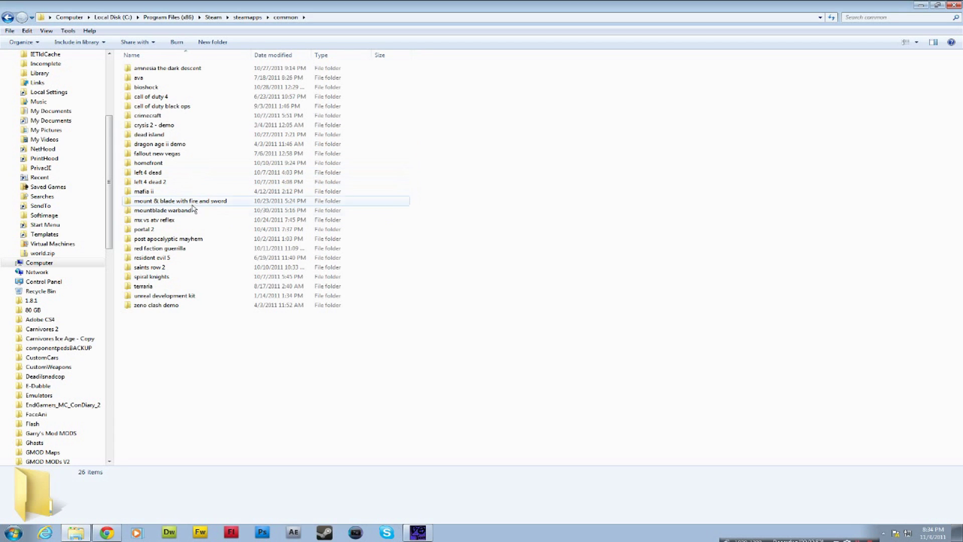
{"action": "double_click", "coordinate": [192, 210]}
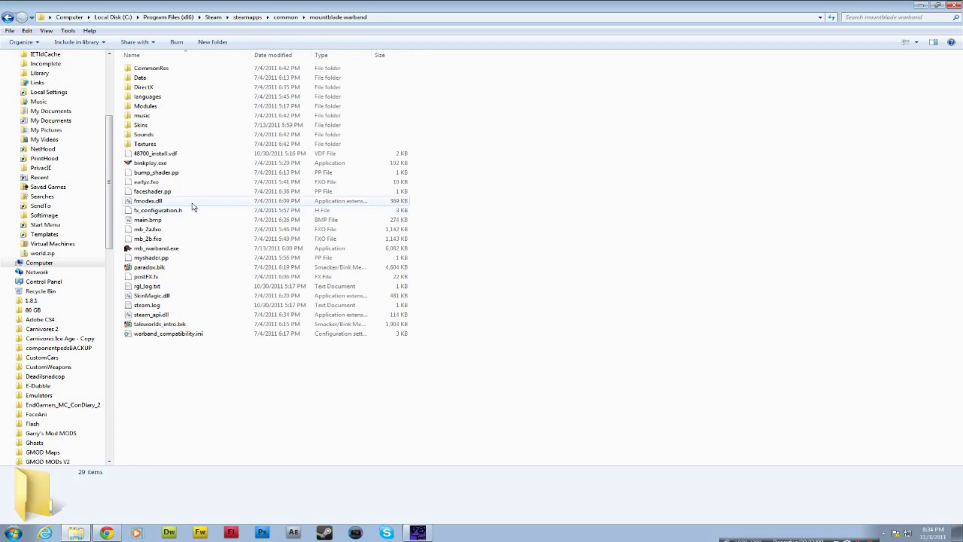
{"action": "left_click", "coordinate": [185, 135]}
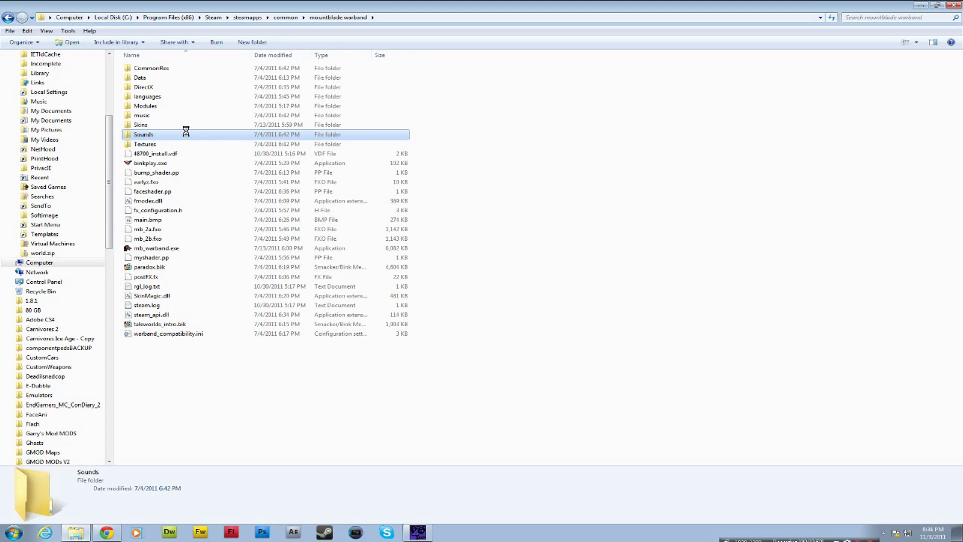
{"action": "scroll", "coordinate": [607, 238], "scroll_direction": "down", "scroll_amount": 6}
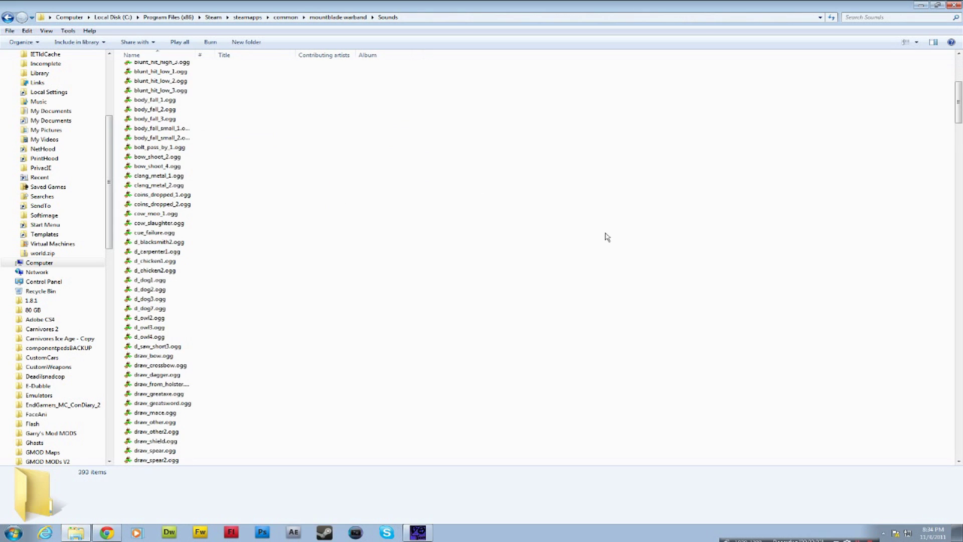
{"action": "left_click_drag", "start_coordinate": [958, 102], "coordinate": [939, 64]}
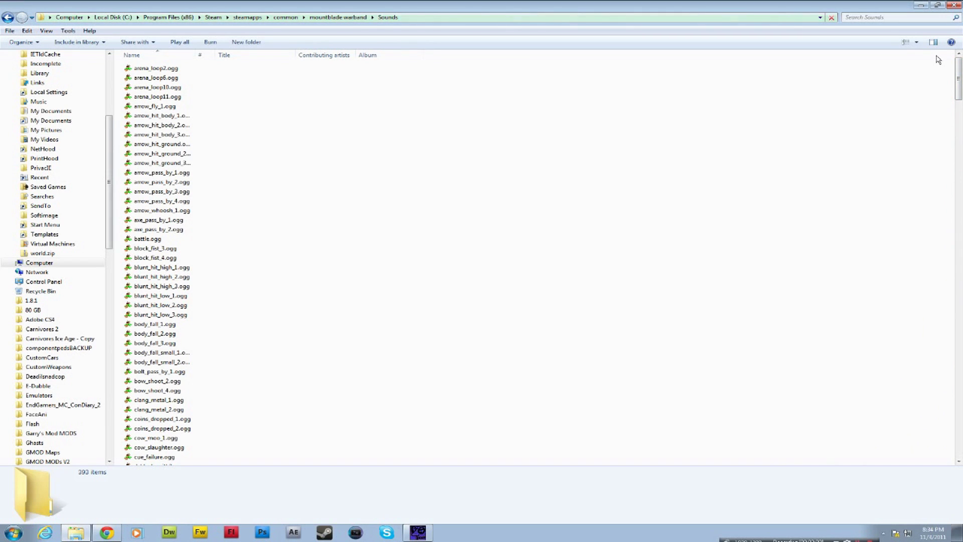
{"action": "left_click", "coordinate": [7, 17]}
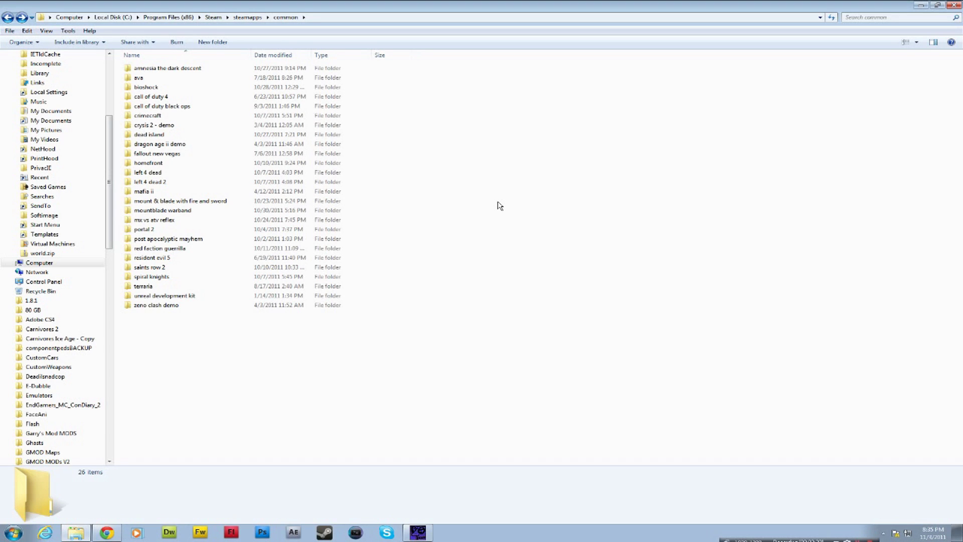
Minimize Explorer to confirm GCFScape finished extracting all 3754 files into TF2 Sound.
{"action": "left_click", "coordinate": [921, 5]}
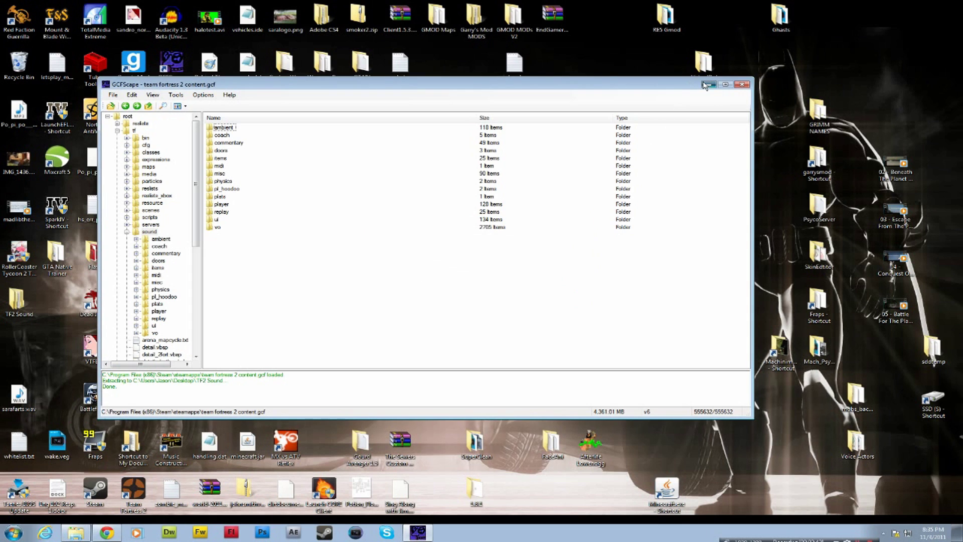
Open the desktop TF2 Sound folder and its vo subfolder.
{"action": "left_click", "coordinate": [709, 84]}
{"action": "key", "text": "t"}
{"action": "key", "text": "f"}
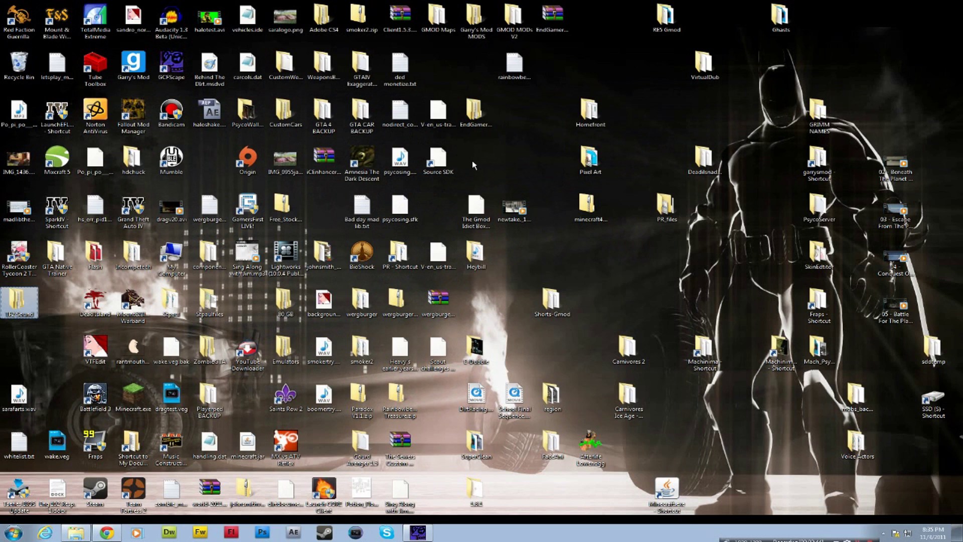
{"action": "double_click", "coordinate": [19, 301]}
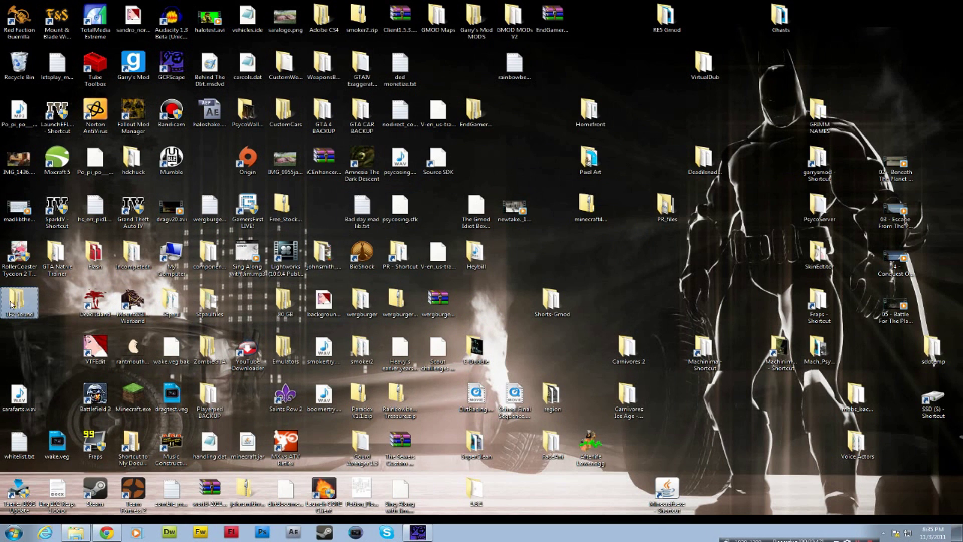
{"action": "double_click", "coordinate": [337, 316]}
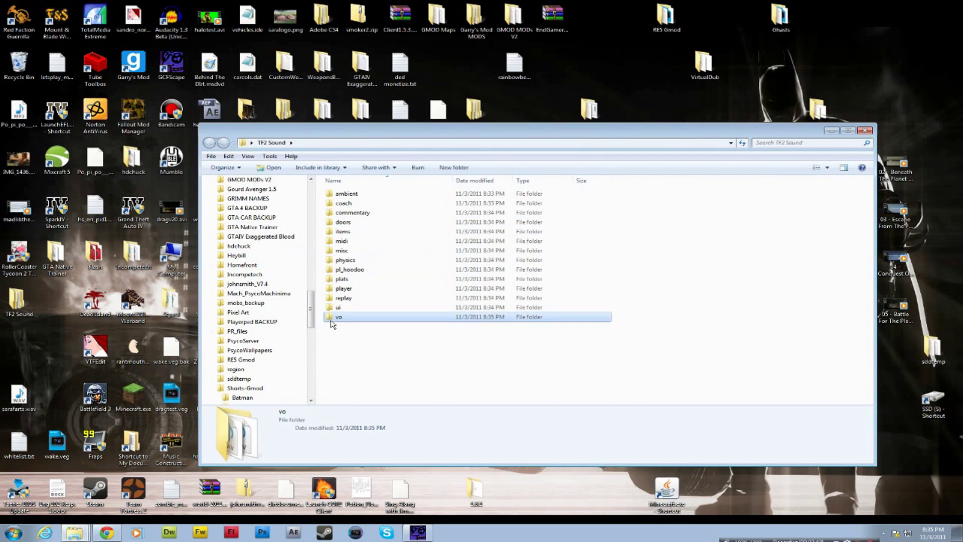
Play an announcer wav to verify it works, then return to TF2 Sound.
{"action": "double_click", "coordinate": [382, 260]}
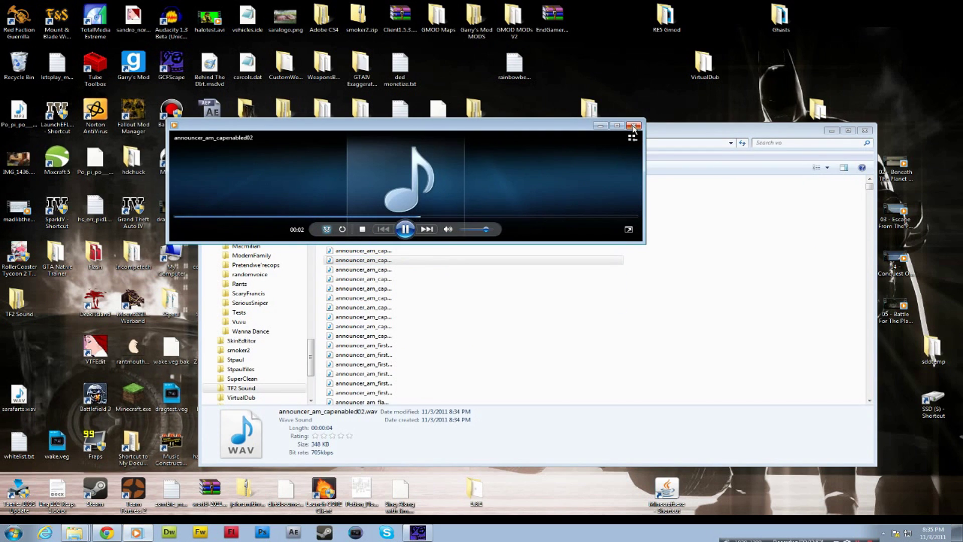
{"action": "left_click", "coordinate": [633, 126]}
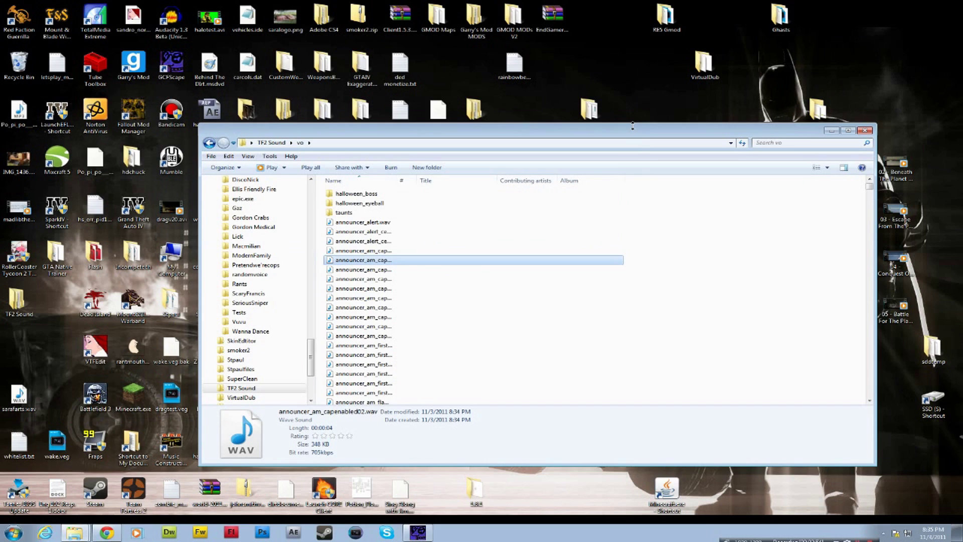
{"action": "left_click", "coordinate": [514, 299]}
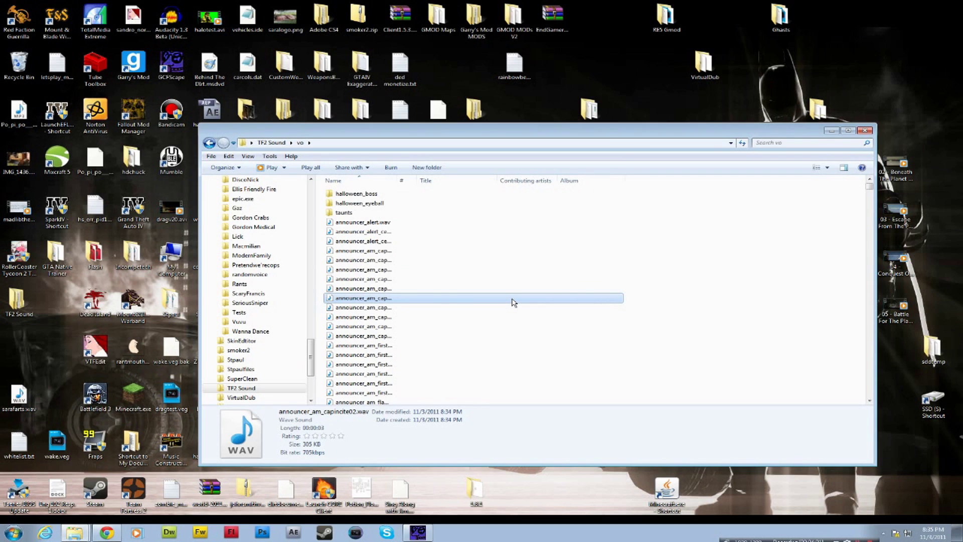
{"action": "left_click", "coordinate": [209, 143]}
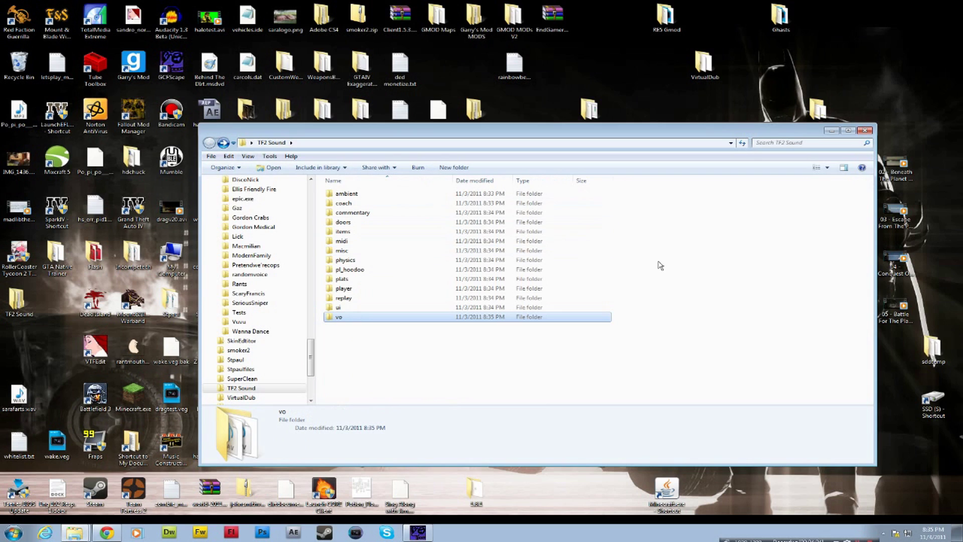
{"action": "left_click", "coordinate": [704, 271]}
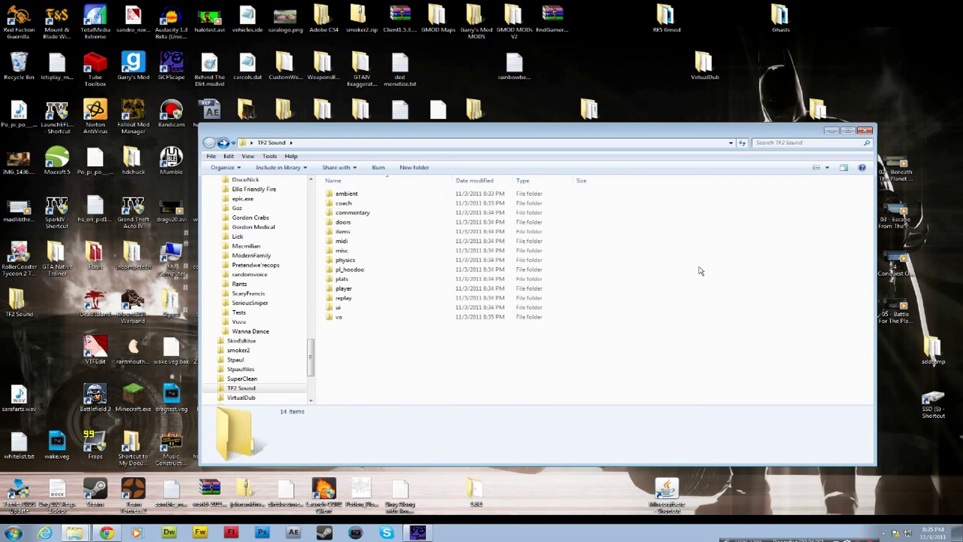